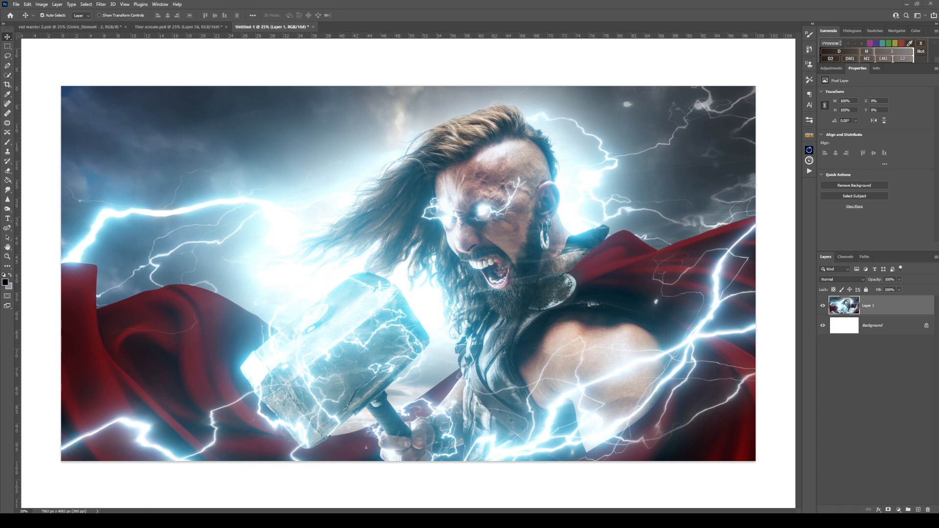
Step: Place the black debris PNG over the artwork and scale it to about 202% so it covers most of the canvas
left_click_drag(938, 235, 480, 234)
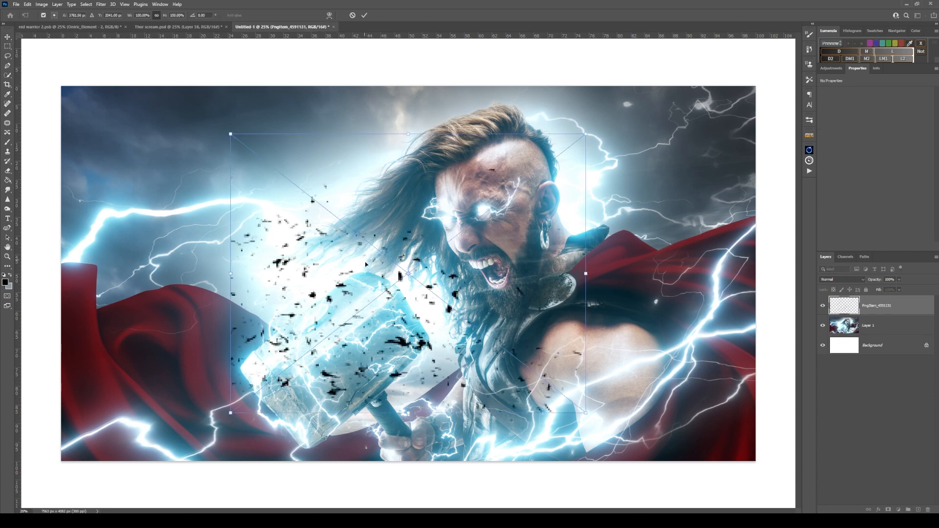
left_click_drag(587, 275, 748, 274)
left_click_drag(231, 273, 29, 267)
left_click_drag(397, 362, 398, 341)
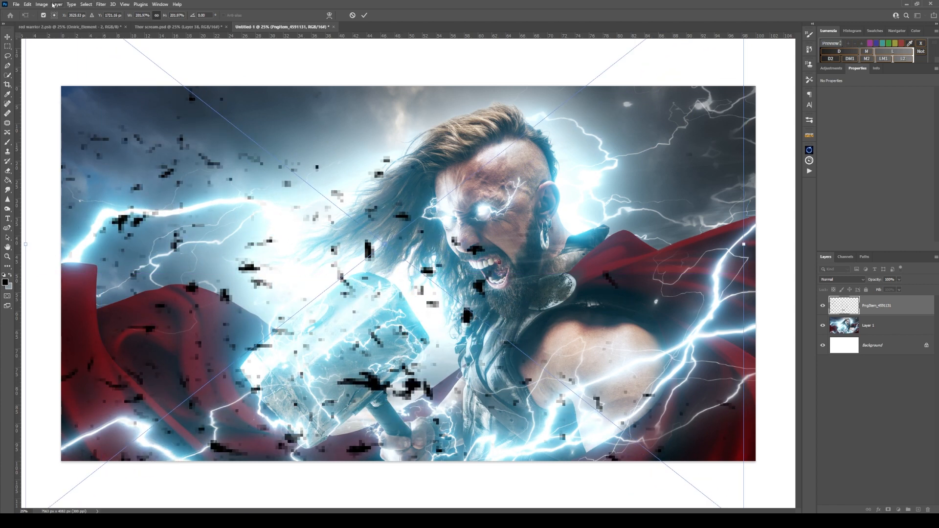
Step: Flip the debris image vertically, shift it so the particles fill the sky and cape areas, and commit the transform
left_click(27, 4)
mouse_move(53, 172)
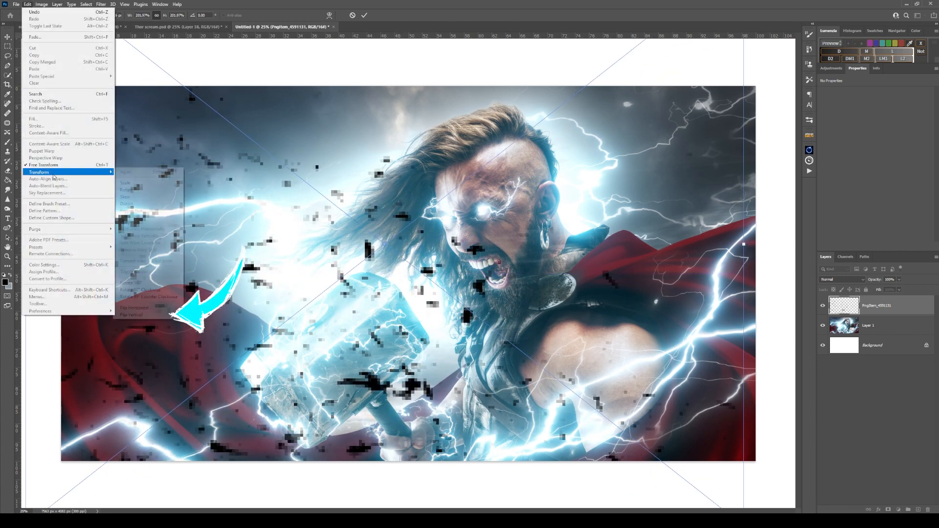
left_click(141, 315)
left_click_drag(443, 294, 460, 340)
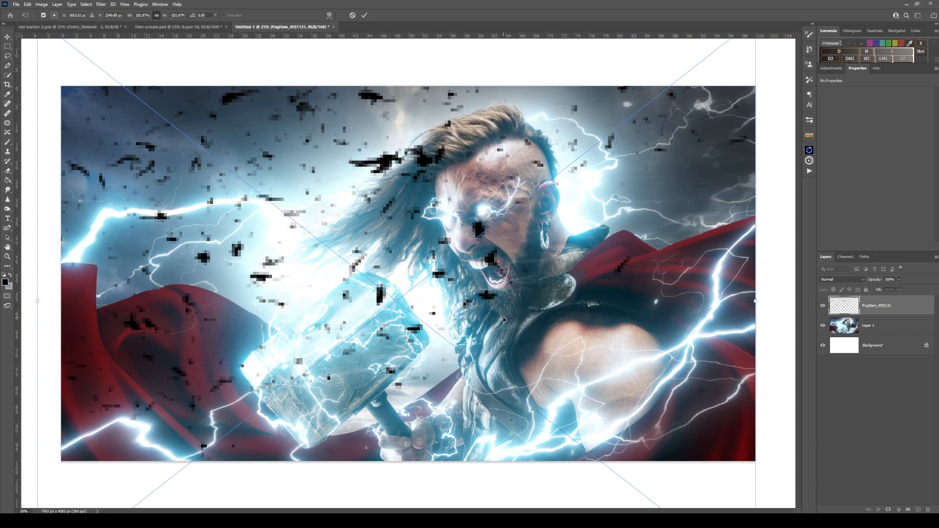
left_click(364, 16)
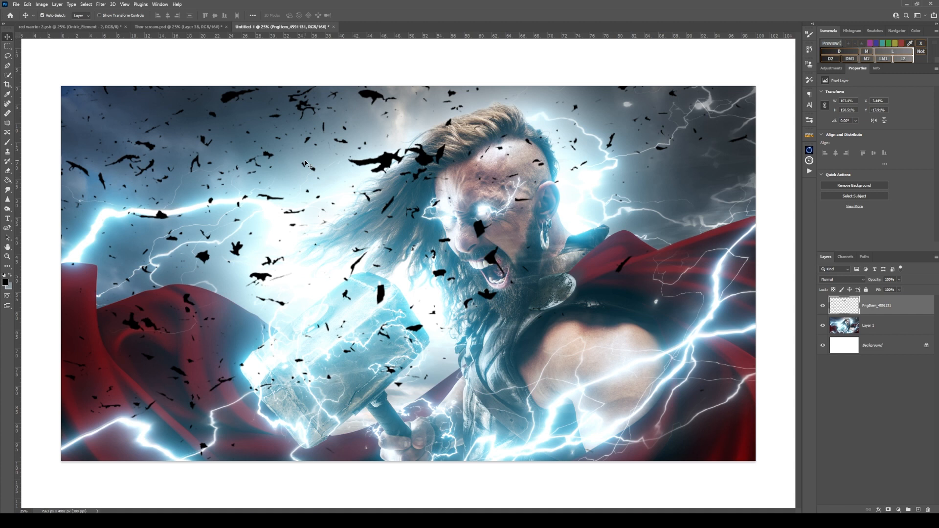
Step: Apply Motion Blur to the debris layer at an angle of 11° and 78 pixels, and erase the particles over the man and hammer
left_click(100, 4)
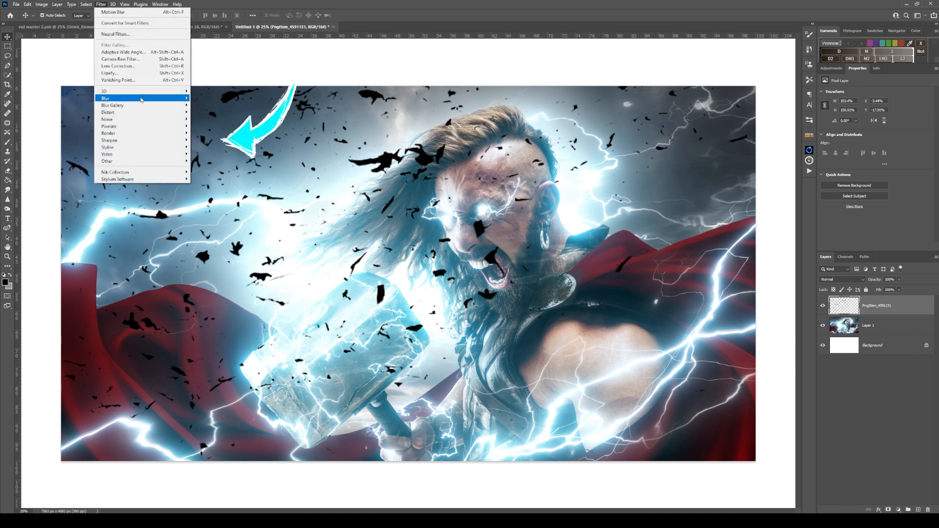
mouse_move(141, 98)
left_click(207, 141)
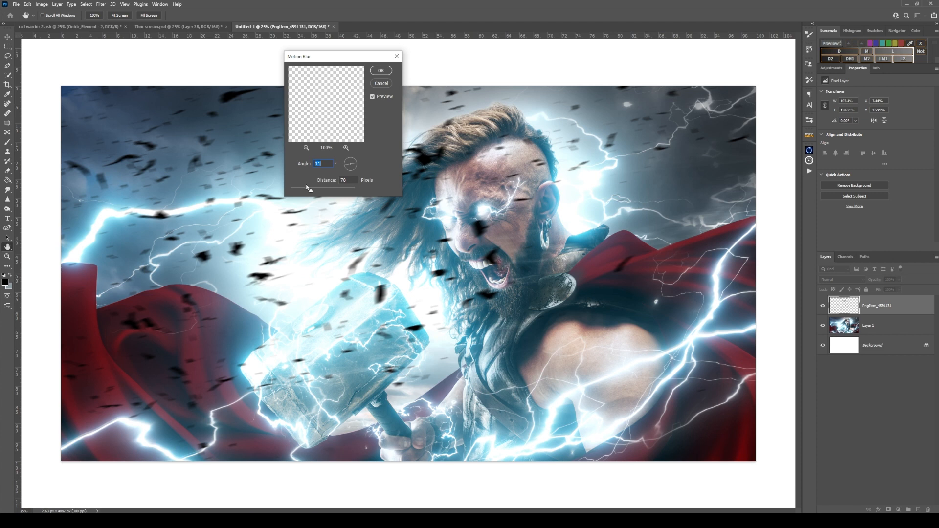
mouse_move(311, 191)
left_mouse_down()
mouse_move(327, 192)
mouse_move(312, 192)
left_mouse_up()
left_click(381, 71)
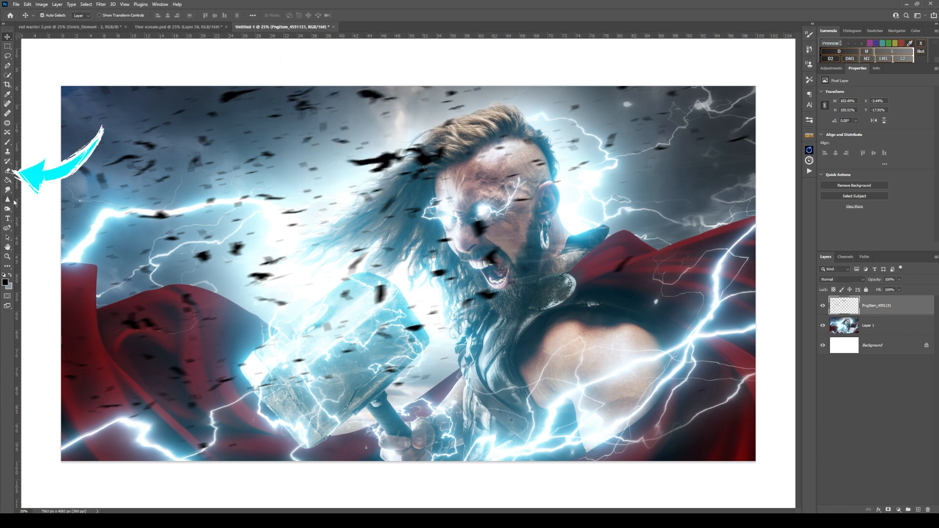
left_click(7, 171)
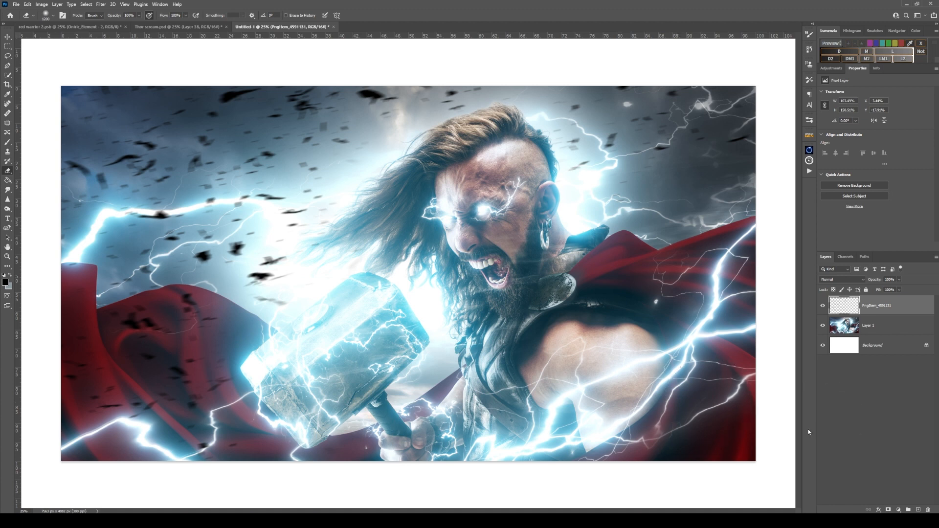
Step: Place the floating rocks PNG, rotate it to -148.24°, and enlarge it to about 150% over the lower-right part of the artwork
left_click_drag(938, 312, 518, 356)
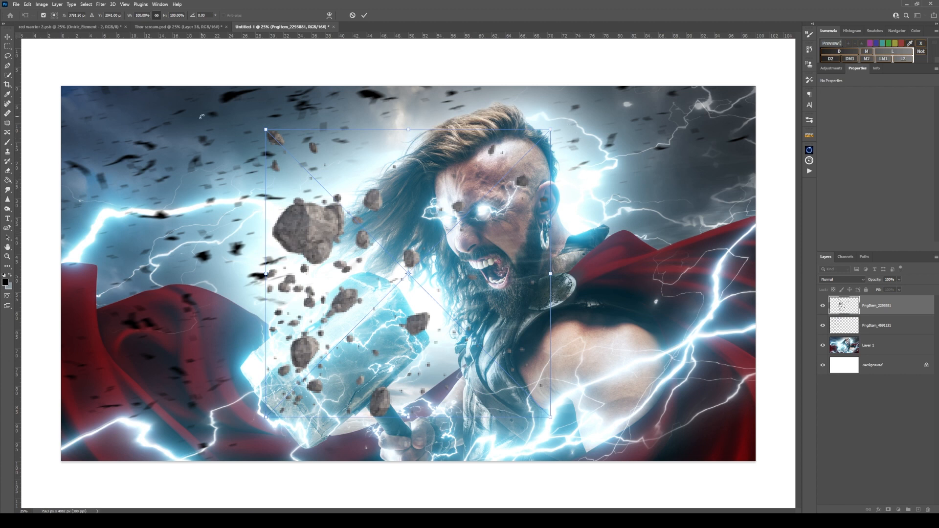
left_click_drag(586, 133, 188, 316)
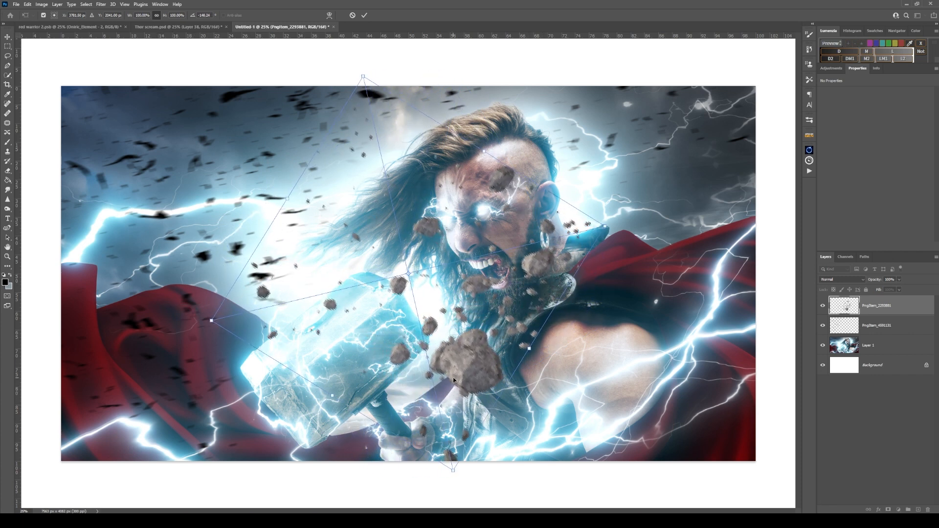
left_click_drag(529, 349, 699, 405)
left_click(364, 15)
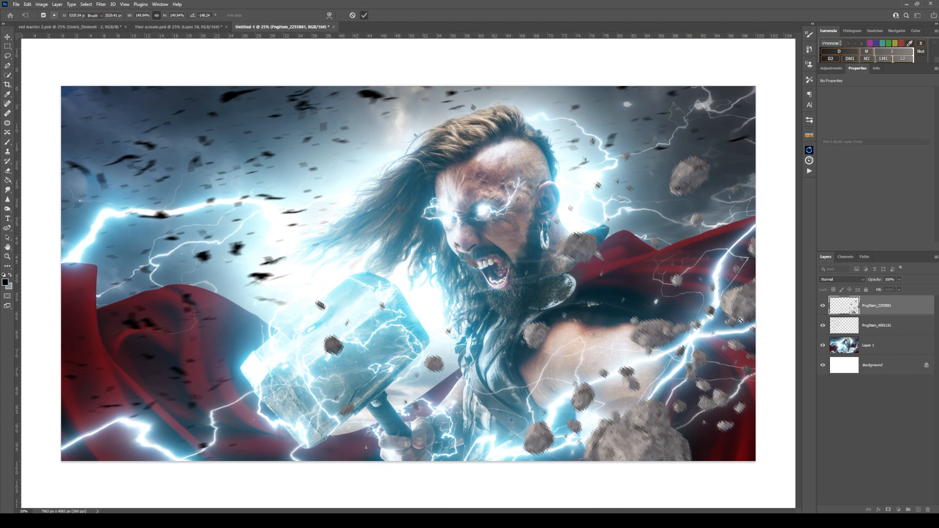
Step: Rasterize the rock layer and apply Motion Blur at an angle of 11° with a distance of 106 pixels
right_click(879, 313)
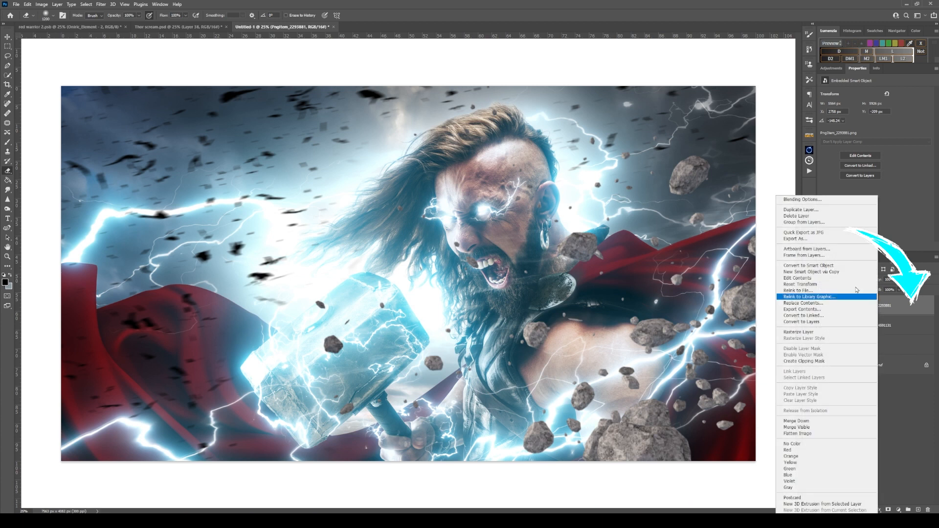
left_click(812, 336)
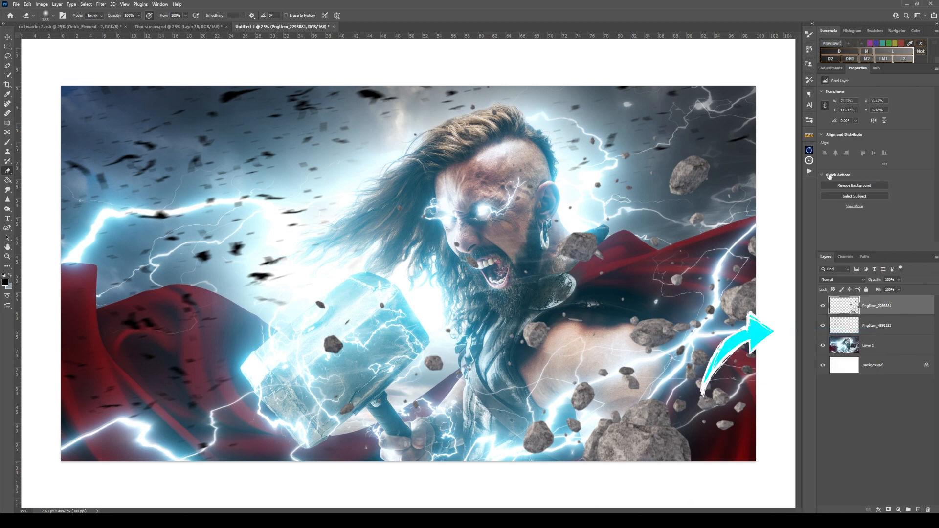
left_click(102, 4)
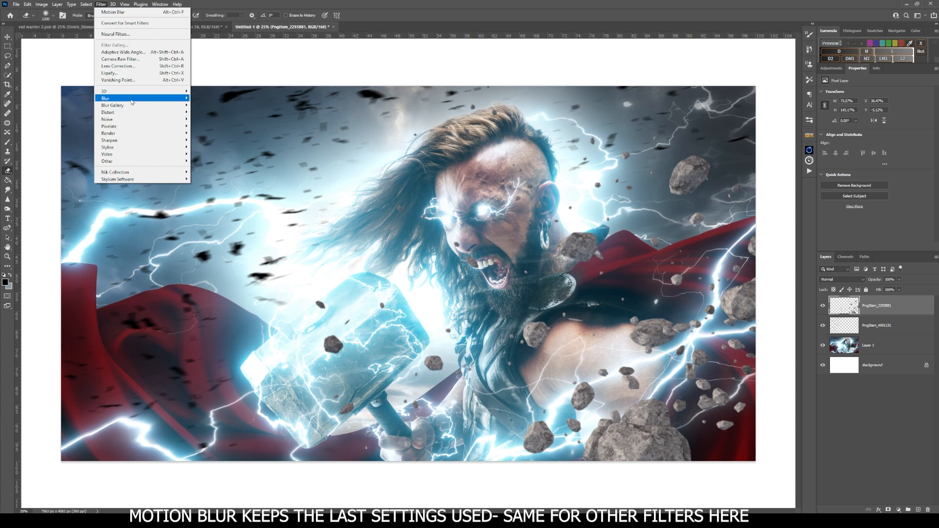
mouse_move(181, 98)
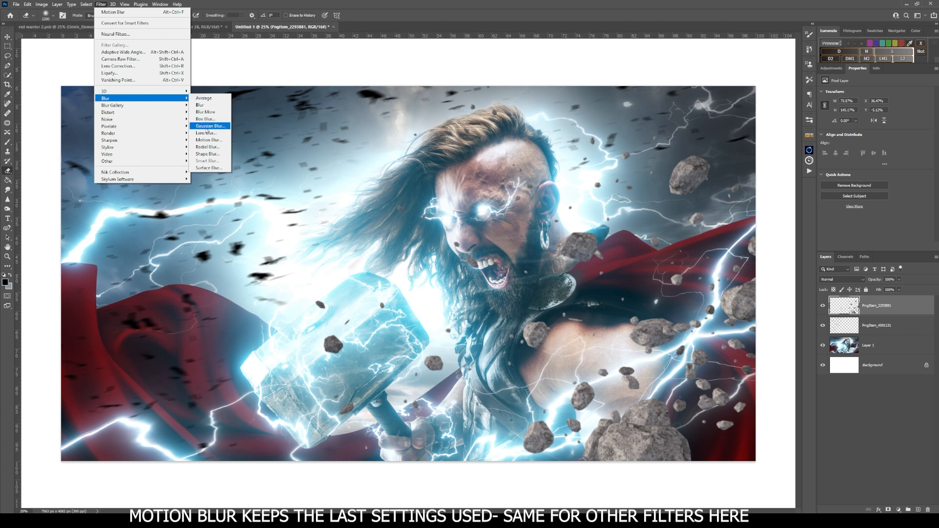
left_click(209, 140)
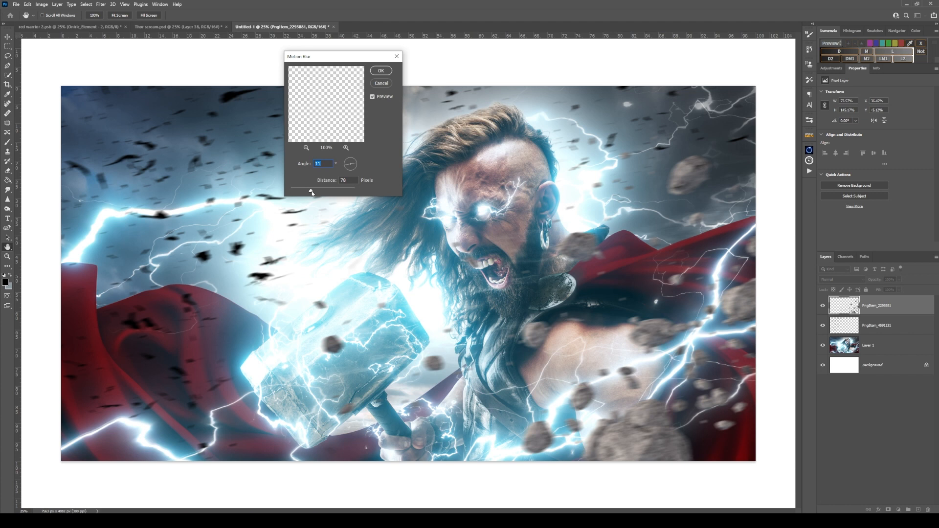
left_click_drag(312, 192, 315, 193)
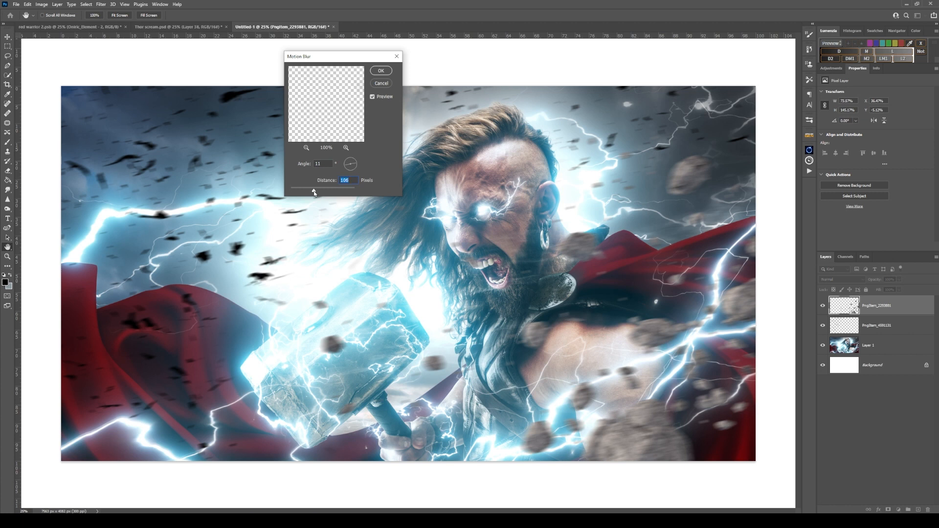
left_click(387, 71)
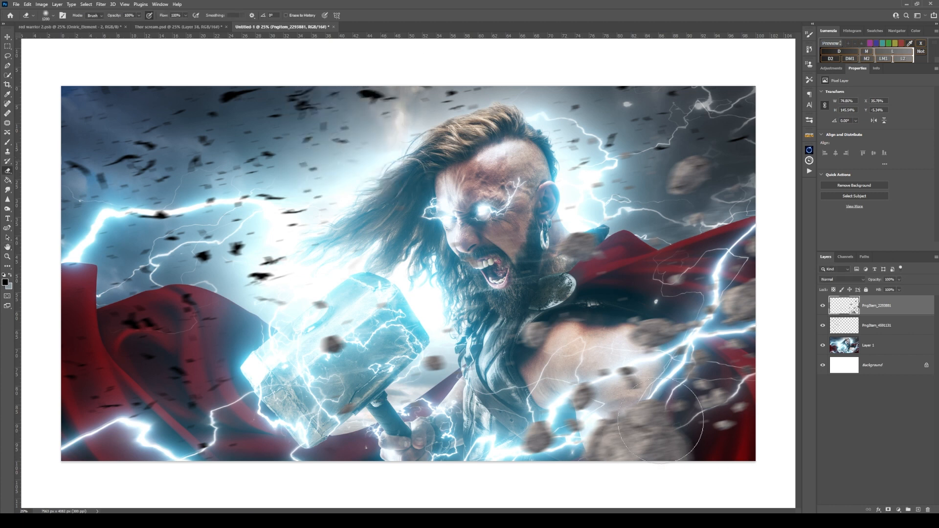
Step: Add a Hue/Saturation adjustment above the rock layer, enable Colorize, and clip it to the rocks
left_click(834, 69)
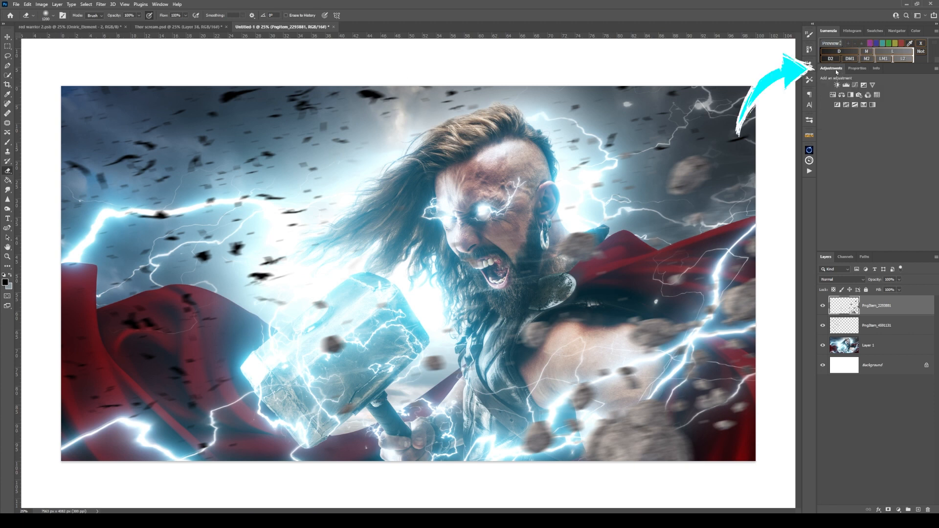
left_click(834, 96)
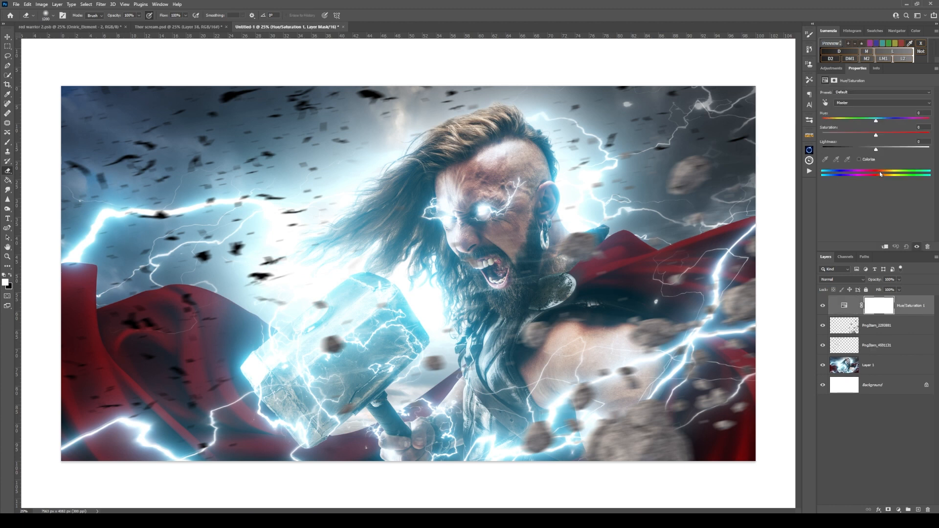
left_click(859, 159)
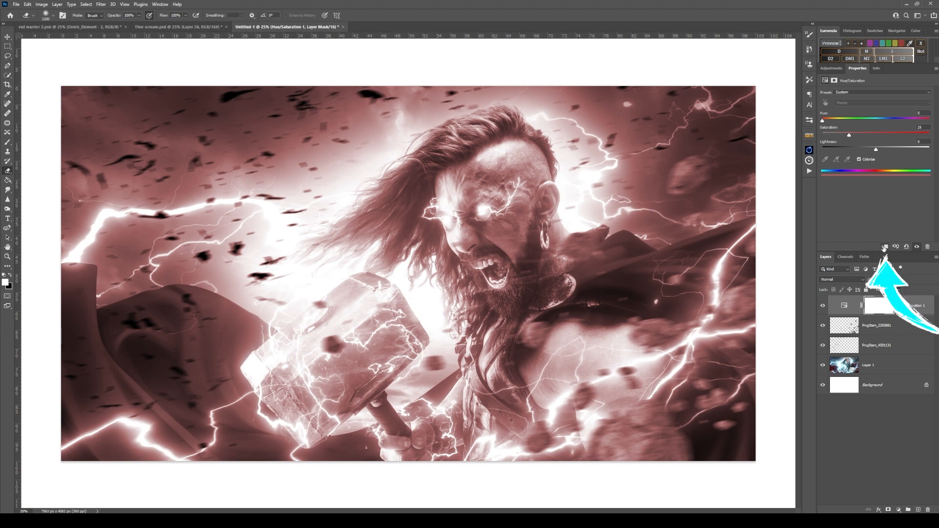
left_click(884, 247)
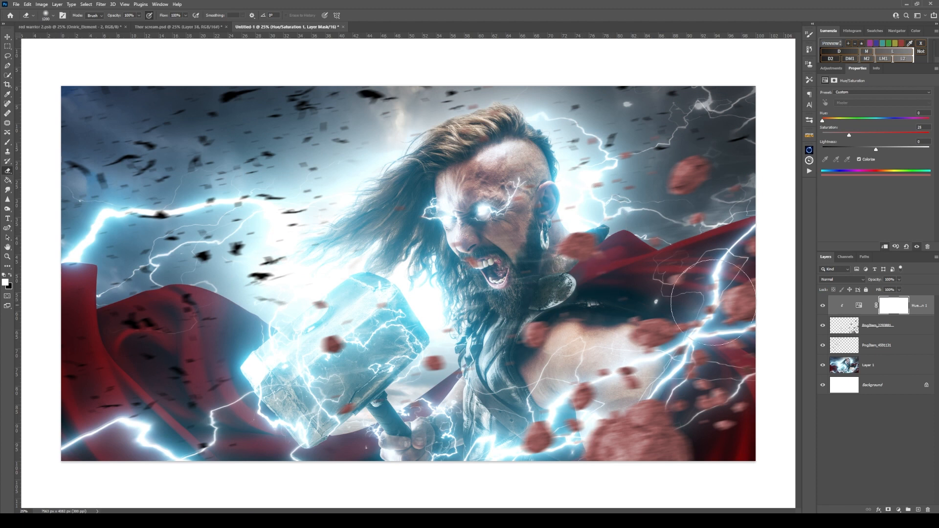
Step: Tint the rocks a muted blue by setting Hue to 204 and Saturation to about 14
left_click_drag(824, 123, 882, 125)
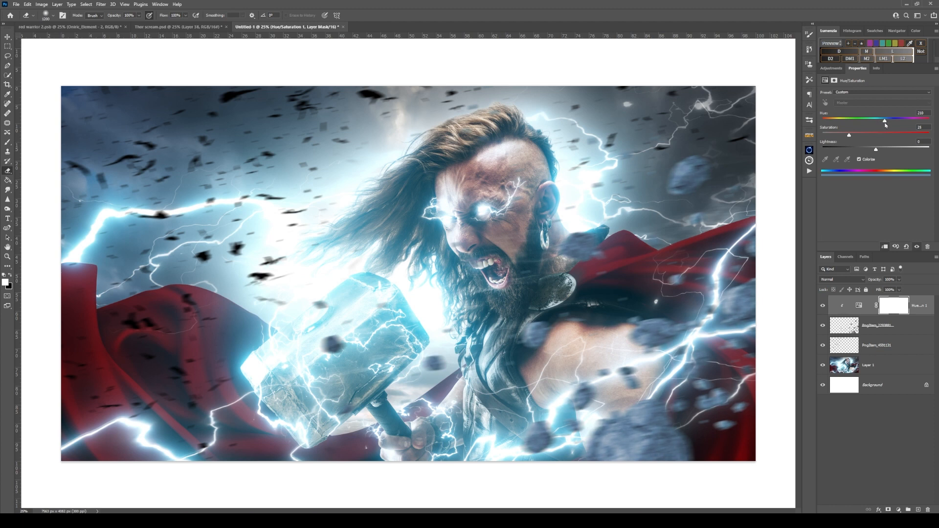
left_click_drag(885, 125, 883, 125)
left_click_drag(847, 138, 838, 139)
Step: Place the rocks PNG again above the first rock layer, rotate it about -176°, shrink it to about 78%, and widen it over the hammer
left_click(877, 324)
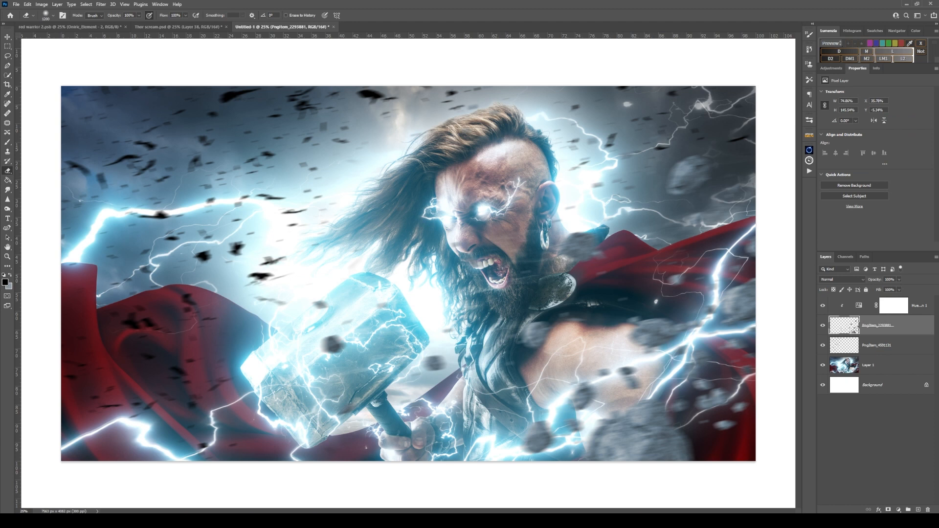
left_click_drag(345, 283, 345, 283)
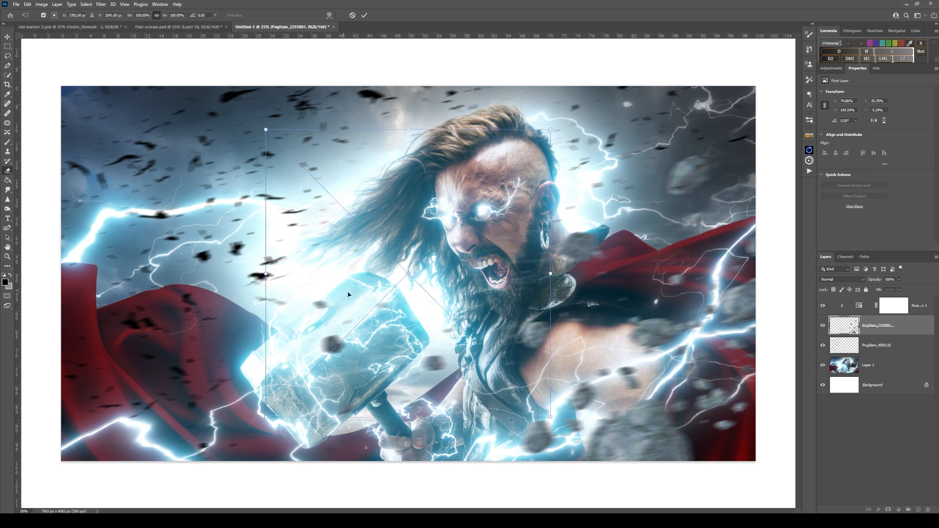
key("ctrl+t")
left_click_drag(557, 420, 281, 98)
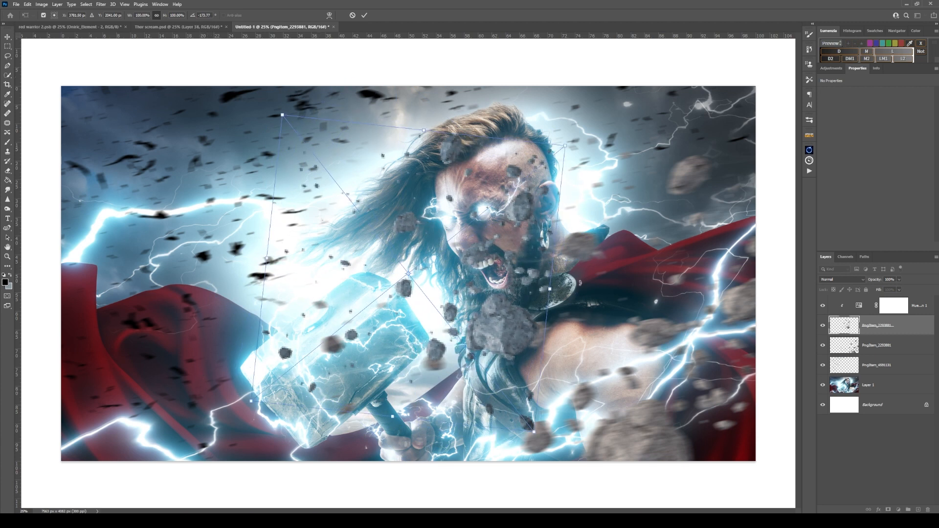
left_click_drag(564, 146, 496, 200)
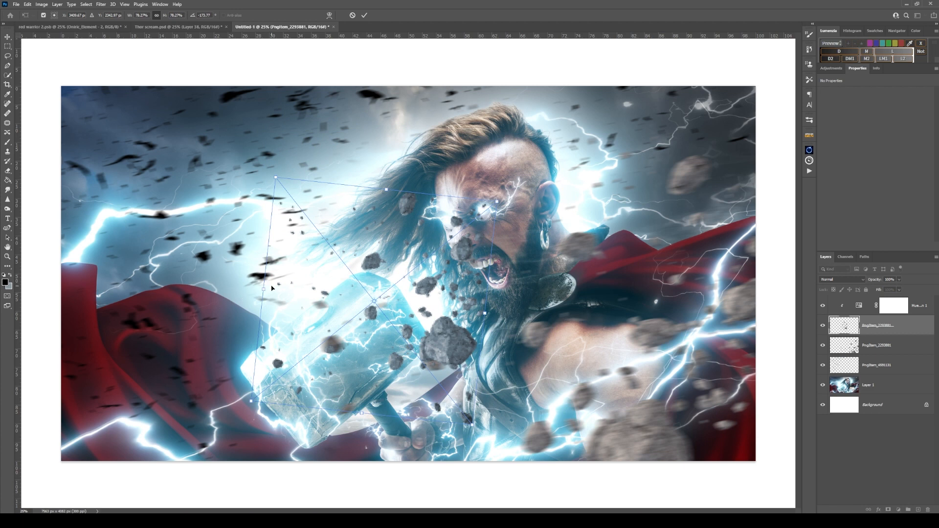
left_click_drag(263, 291, 182, 282)
left_click(364, 15)
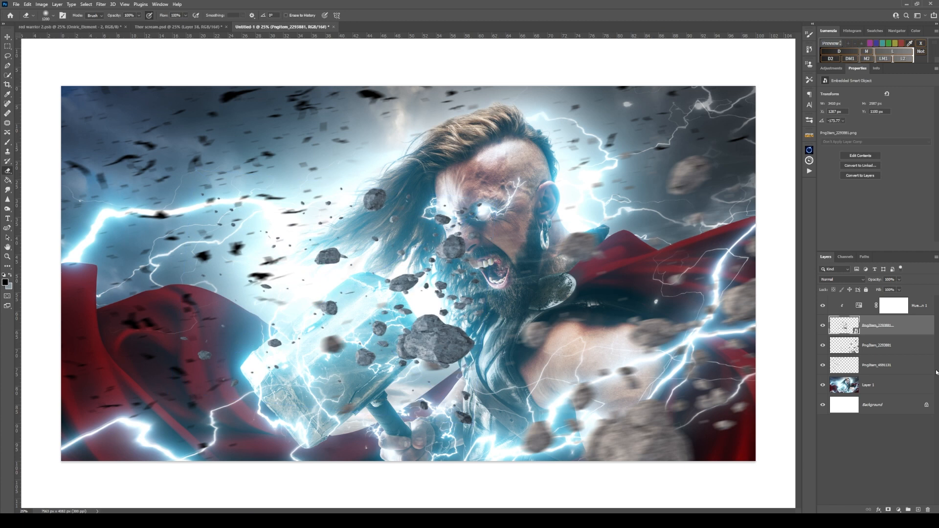
Step: Rasterize the second rock layer and move it down and left so the rocks sit over the hammer
right_click(897, 325)
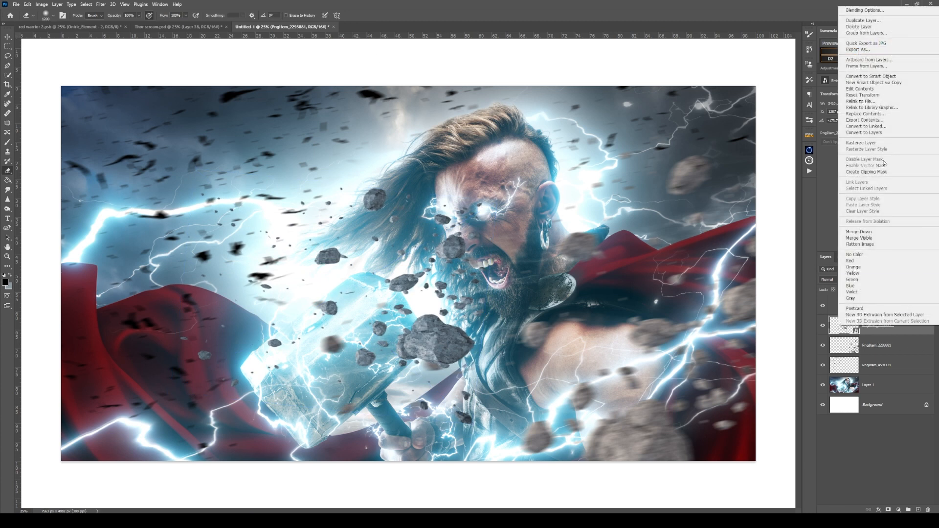
left_click(861, 142)
key("v")
mouse_move(443, 348)
left_mouse_down()
mouse_move(354, 367)
mouse_move(348, 388)
mouse_move(374, 395)
left_mouse_up()
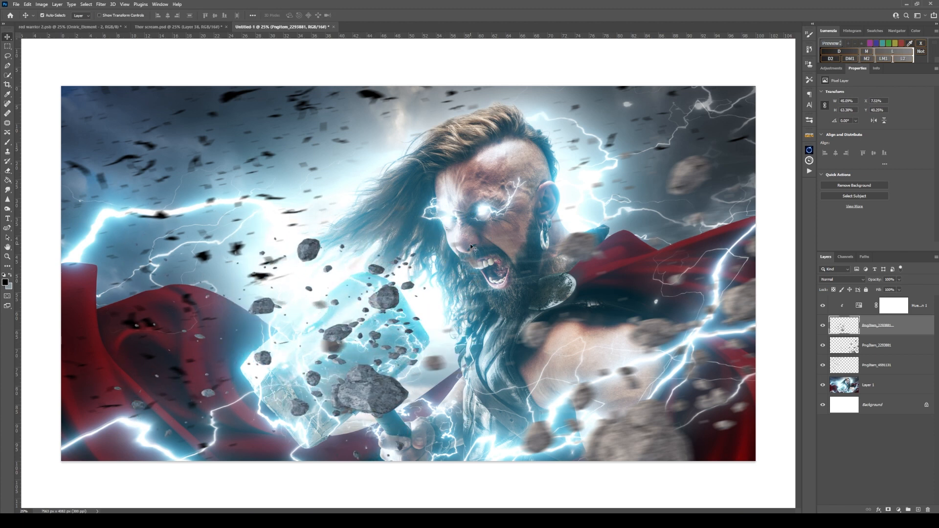
Step: Rotate the second rock layer clockwise with Free Transform and move it up over the hammer head
key("ctrl")
key("ctrl+t")
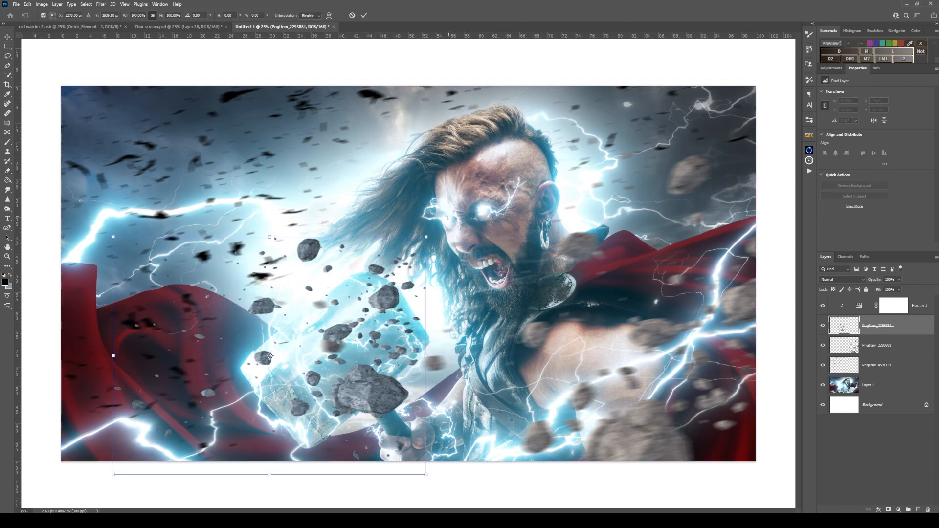
left_click_drag(443, 226, 491, 353)
left_click_drag(397, 370, 392, 312)
left_click(364, 15)
Step: Reapply the last Motion Blur to the second rock layer and move its rocks down toward the lower edge of the artwork
left_click(102, 4)
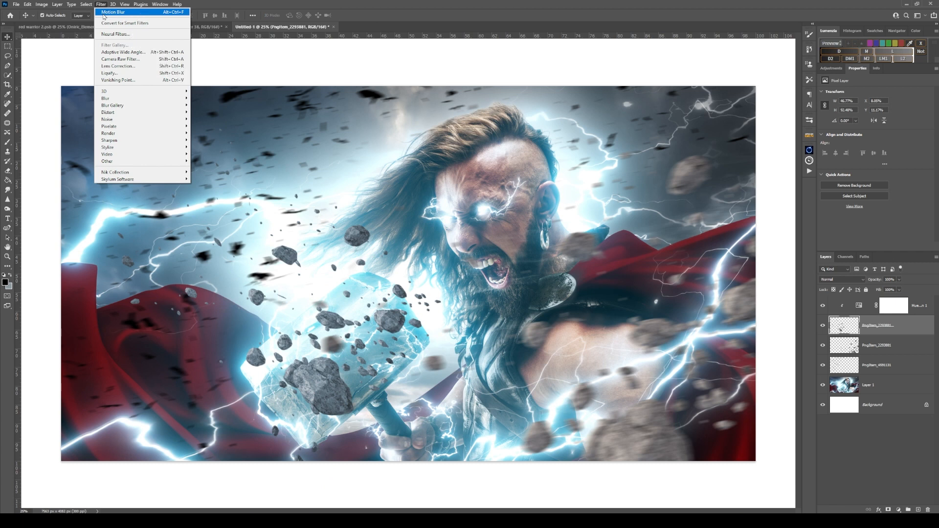
left_click(103, 13)
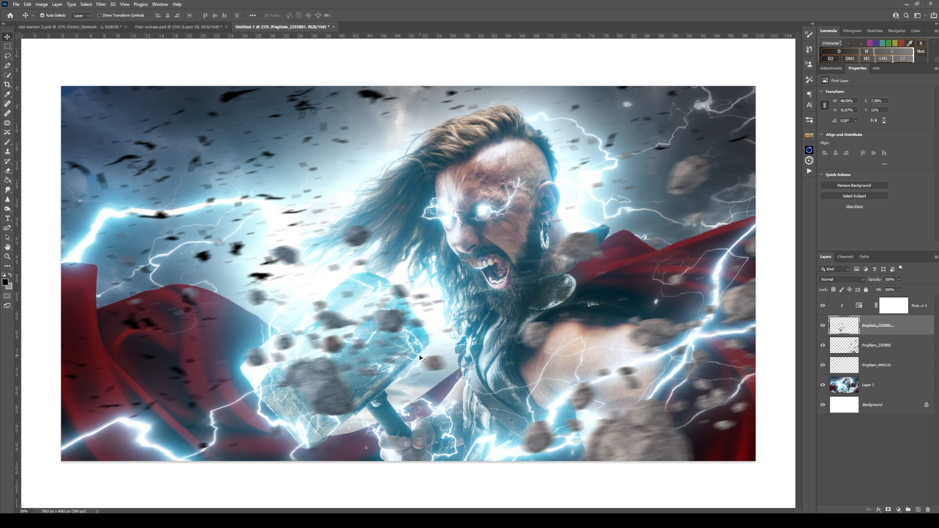
left_click_drag(395, 337, 369, 355)
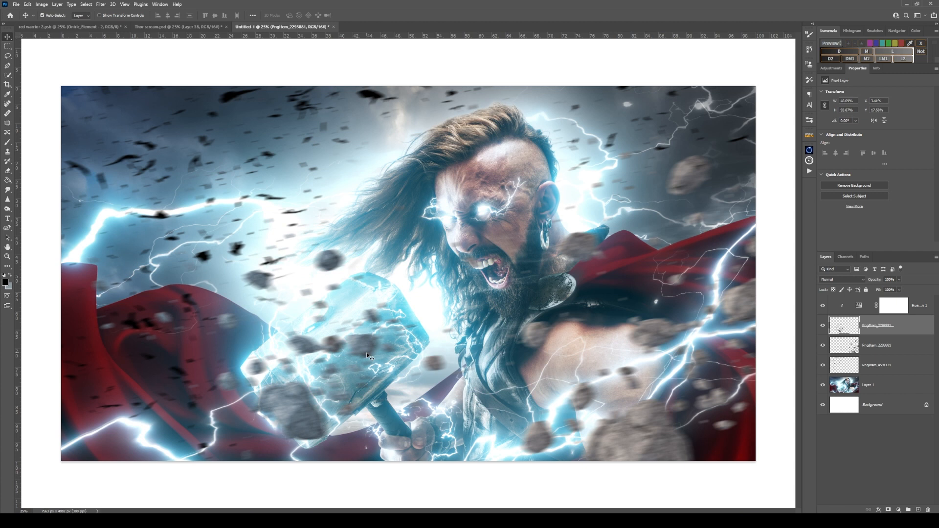
left_click_drag(367, 353, 353, 472)
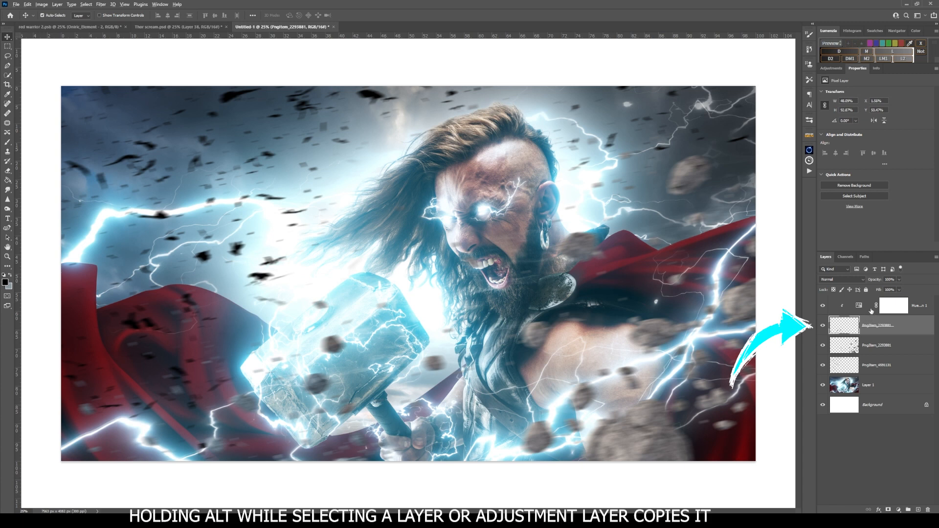
Step: Copy the Hue/Saturation adjustment above the first rock layer, clip it to that layer, and nudge the rocks slightly right and down
left_click_drag(873, 312, 875, 336)
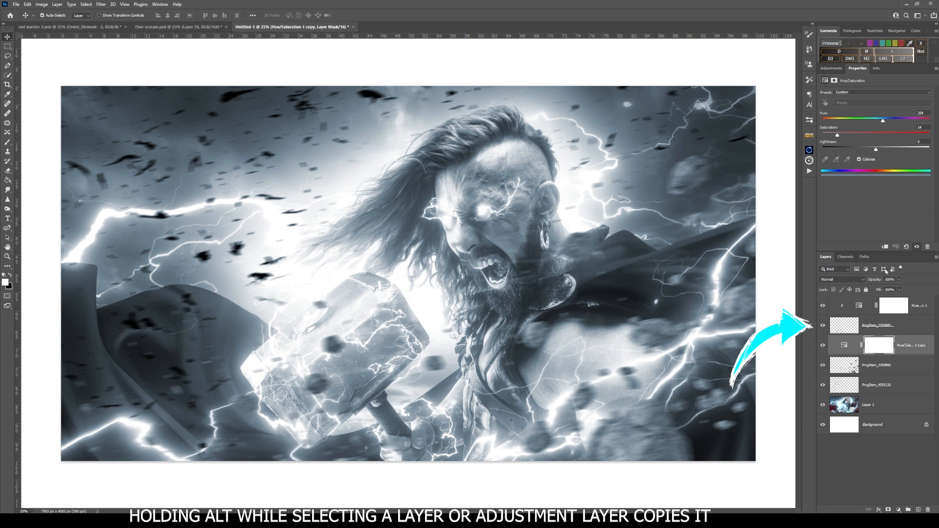
left_click(885, 247)
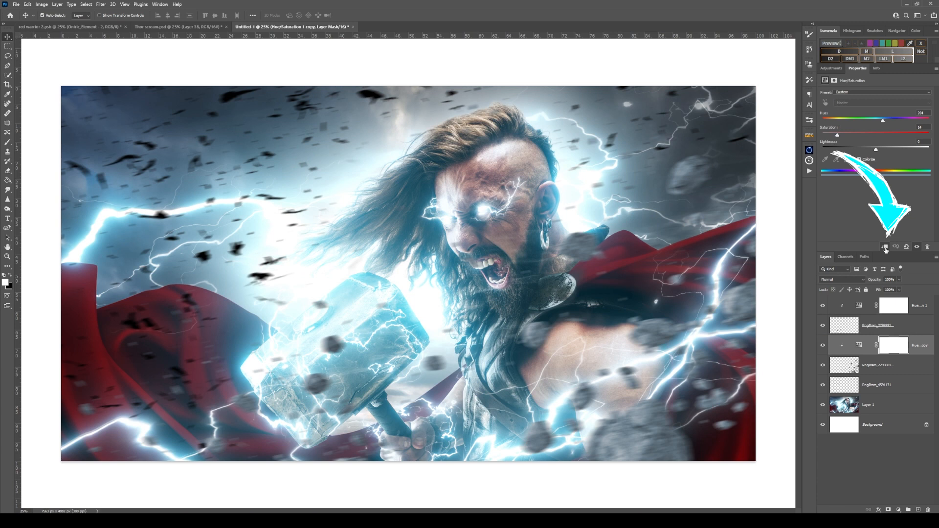
mouse_move(339, 337)
left_mouse_down()
mouse_move(296, 283)
mouse_move(291, 331)
mouse_move(353, 348)
left_mouse_up()
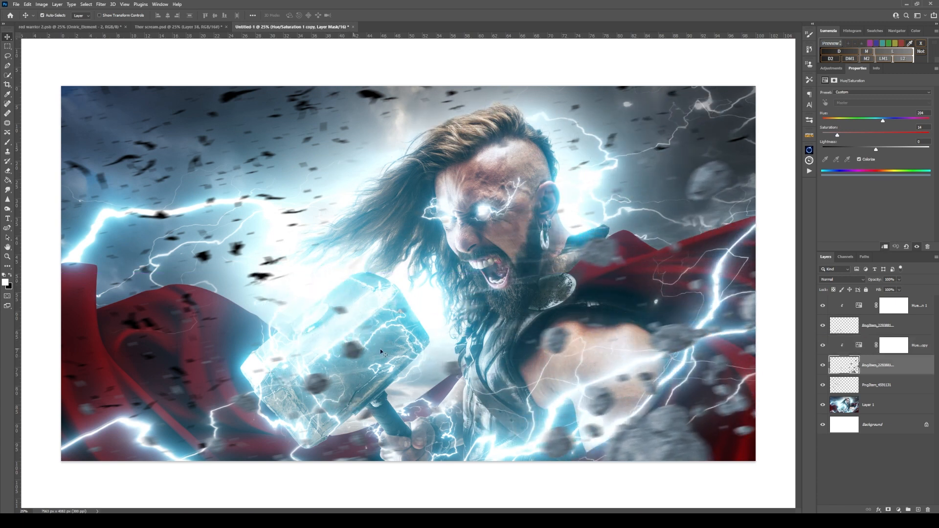